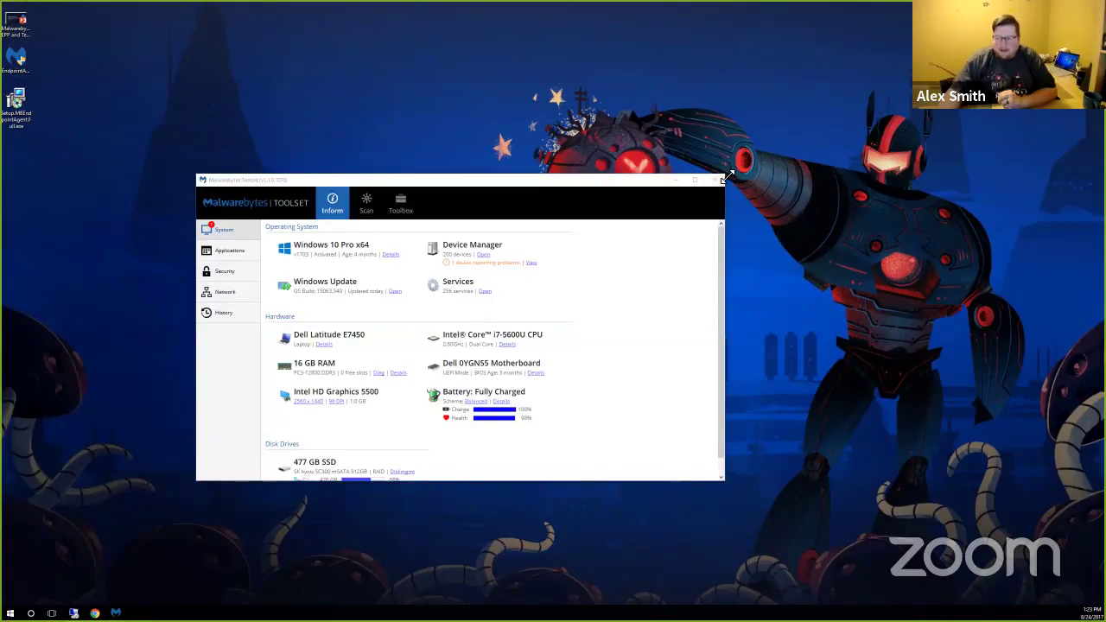
Enlarge the Malwarebytes Toolset window and maximize it to fill the screen
drag(726, 175, 698, 94)
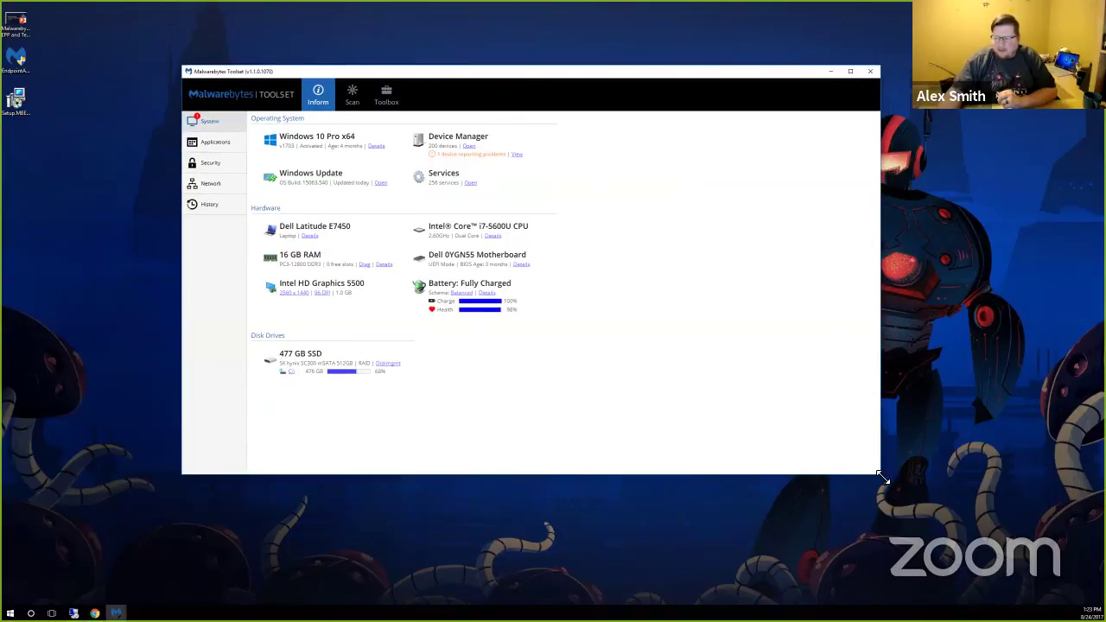
drag(881, 477, 977, 530)
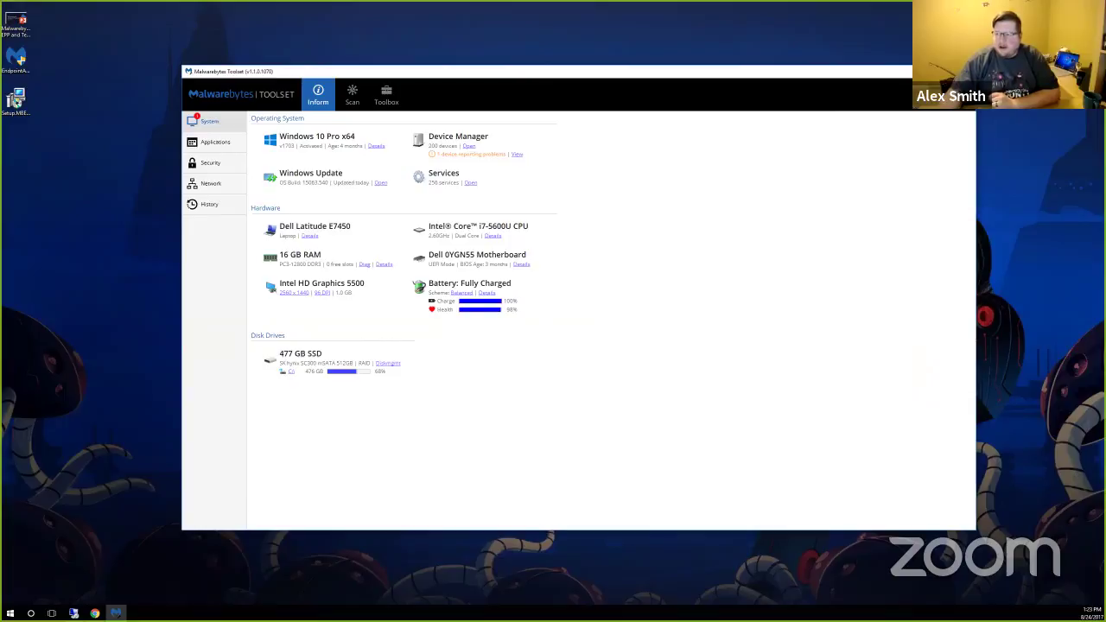
key(super+Up)
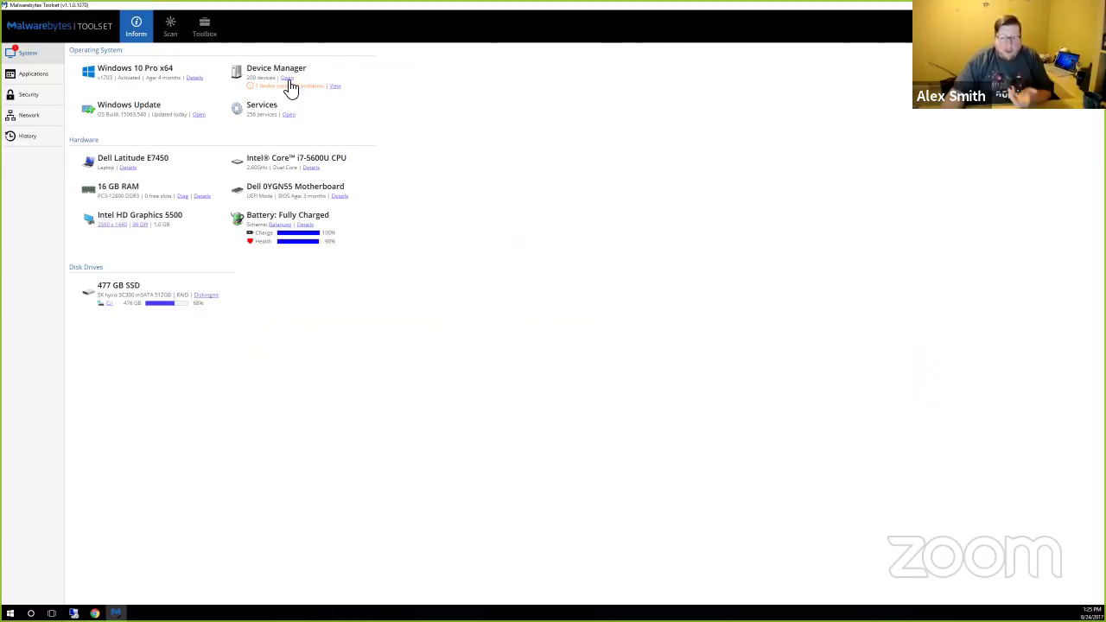
Review the device reporting a problem in Device Manager and the details of the Intel Core i7-5600U processor
click(335, 87)
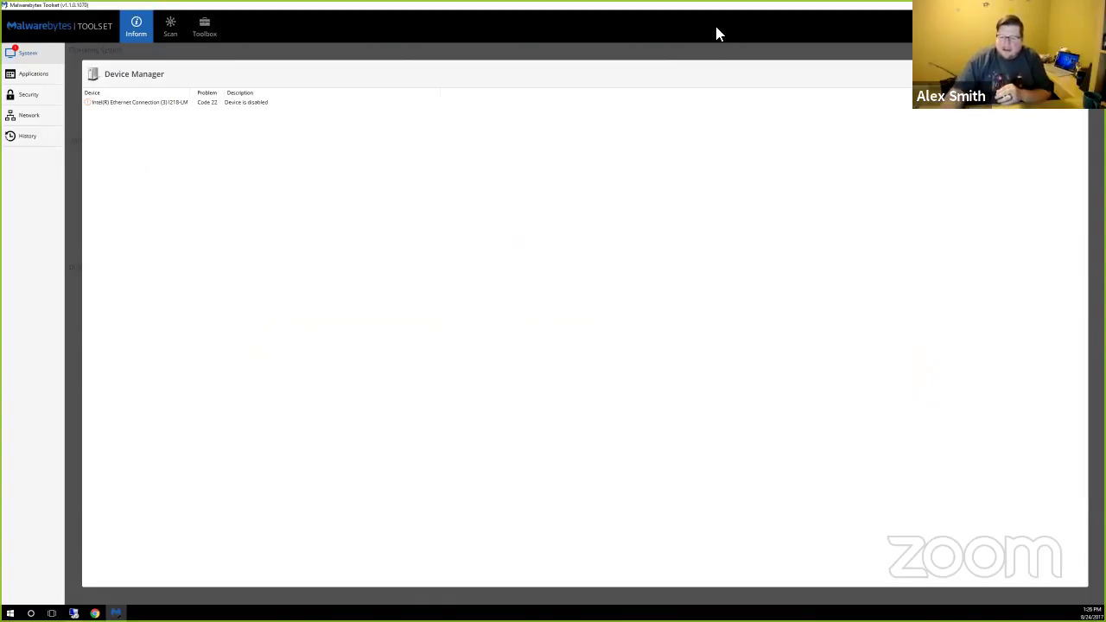
key(Escape)
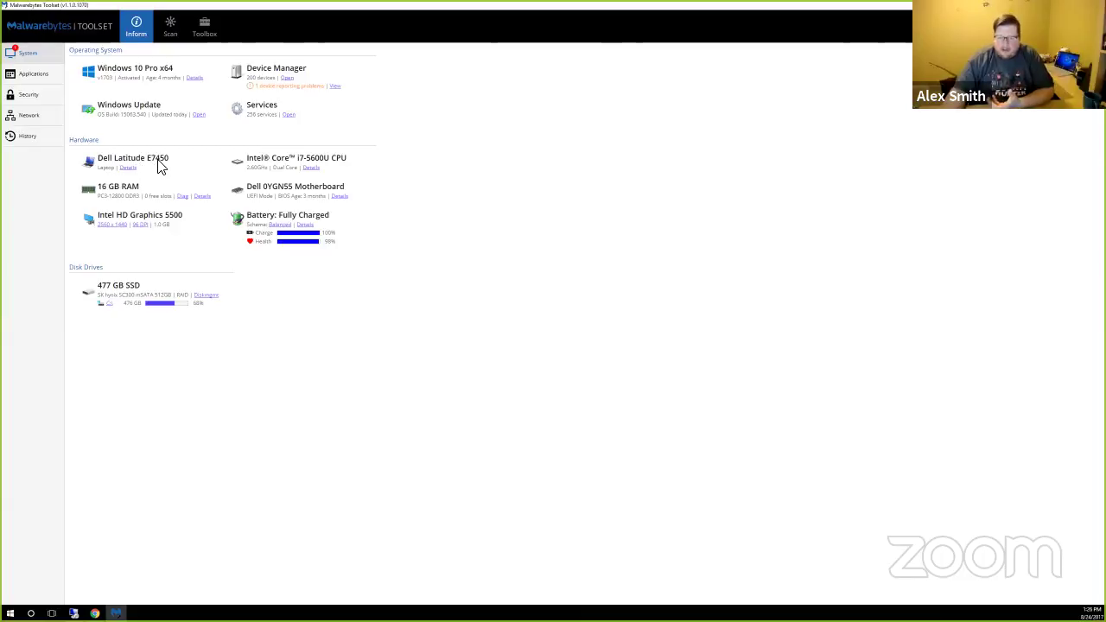
click(312, 169)
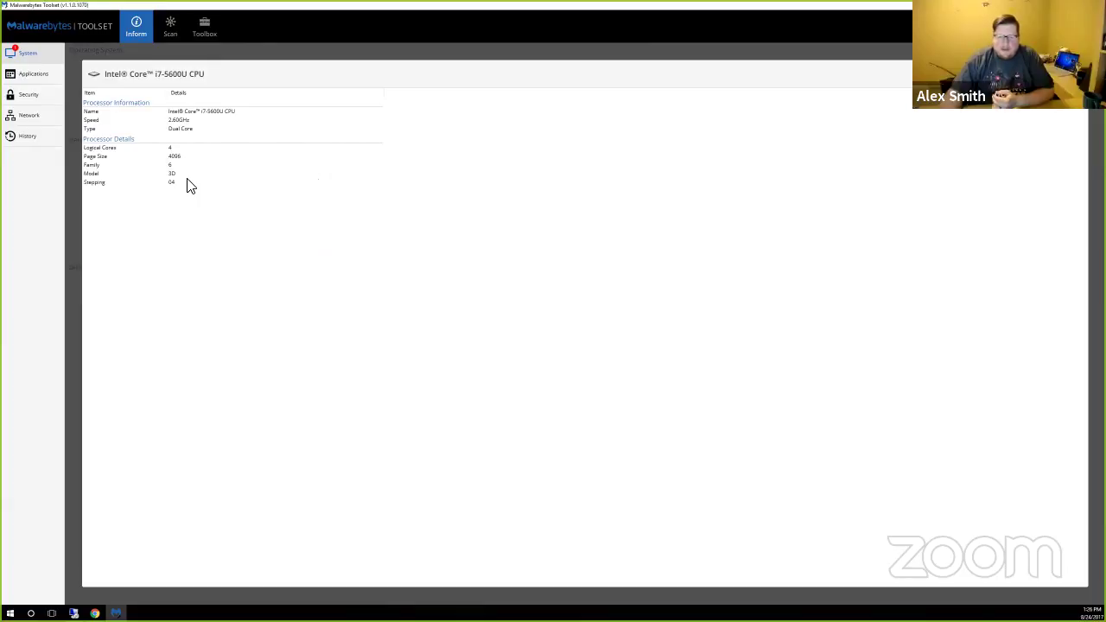
key(Escape)
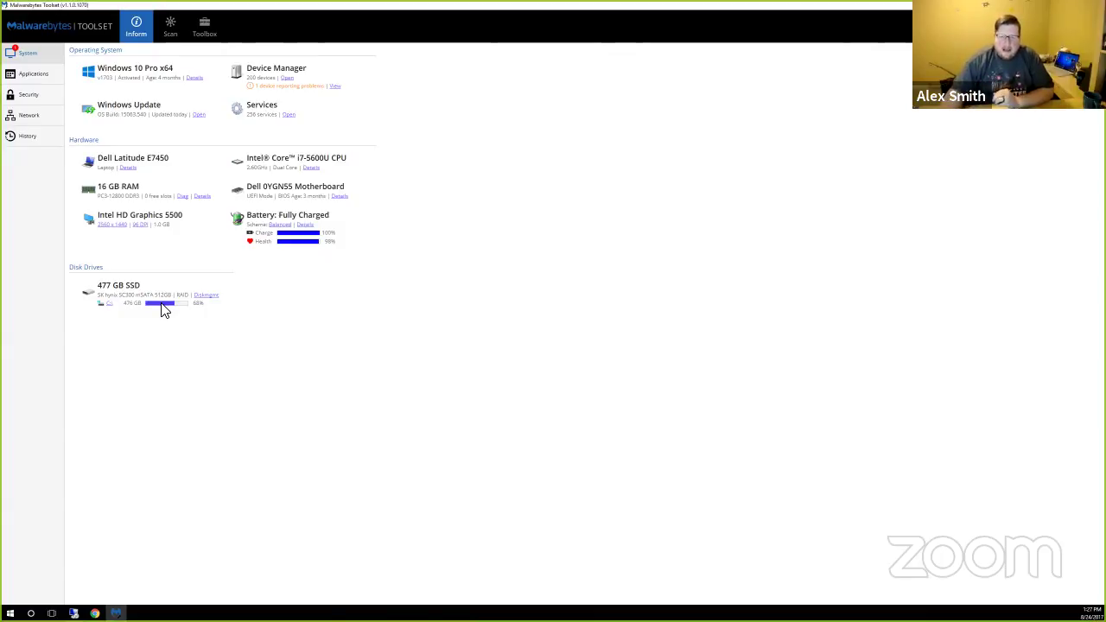
Examine the computer's Applications, Security and Network information
click(33, 74)
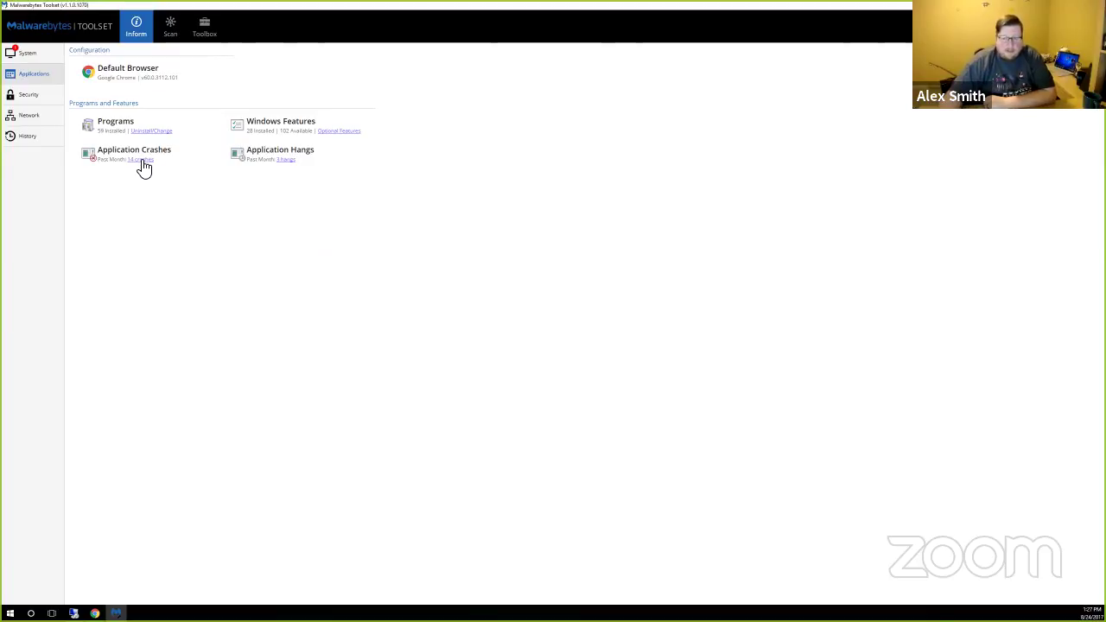
click(45, 98)
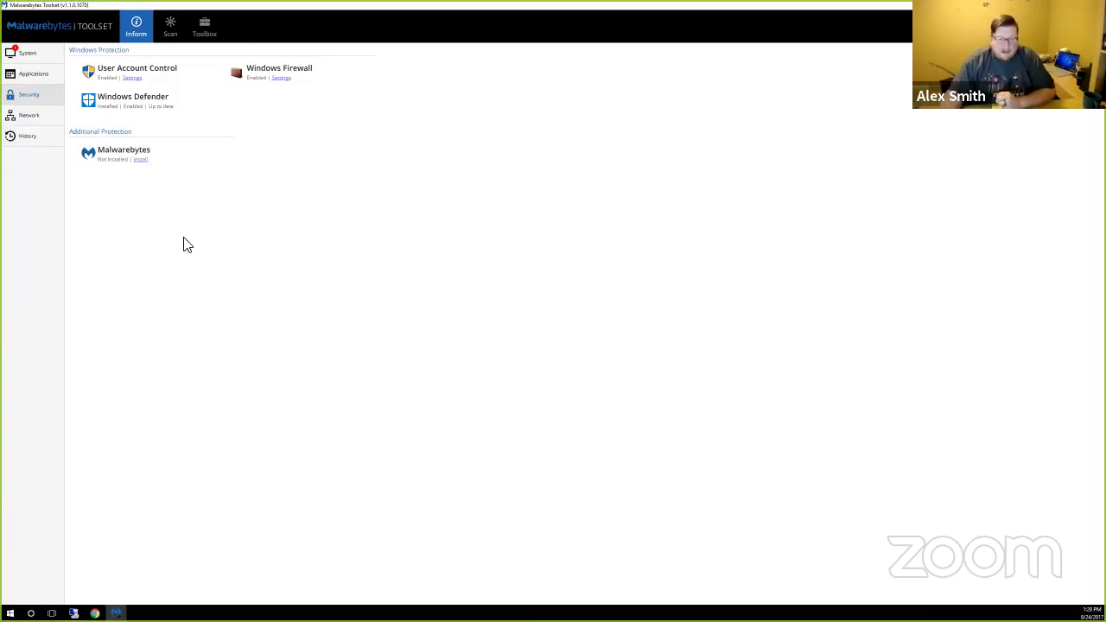
click(36, 119)
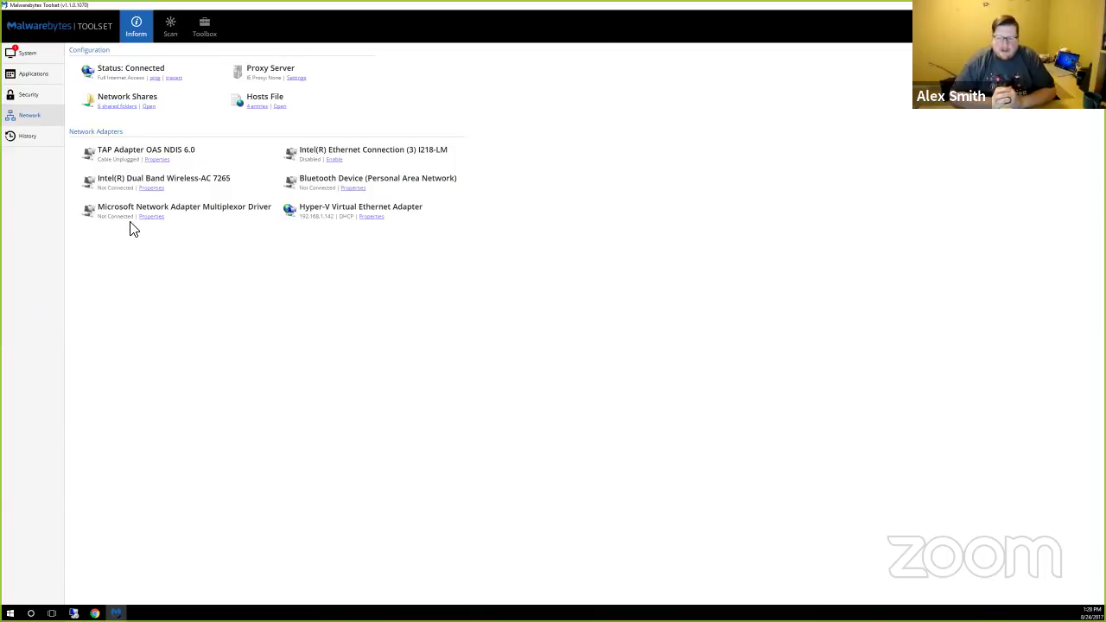
Examine the computer's History information and the detailed Boot History of past sessions and shutdowns
click(29, 141)
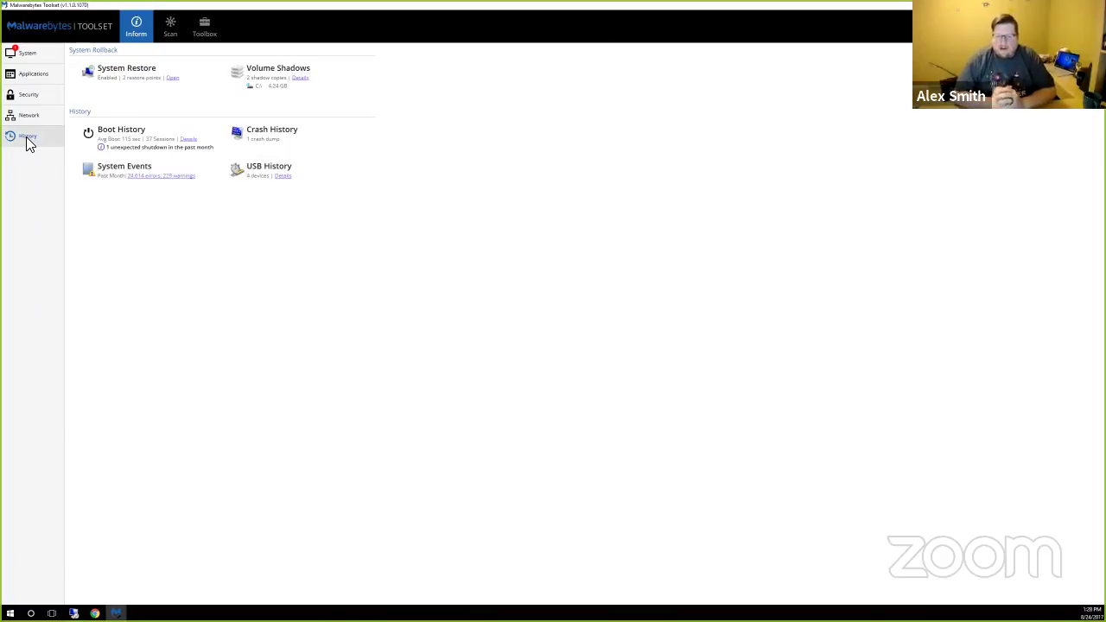
click(28, 140)
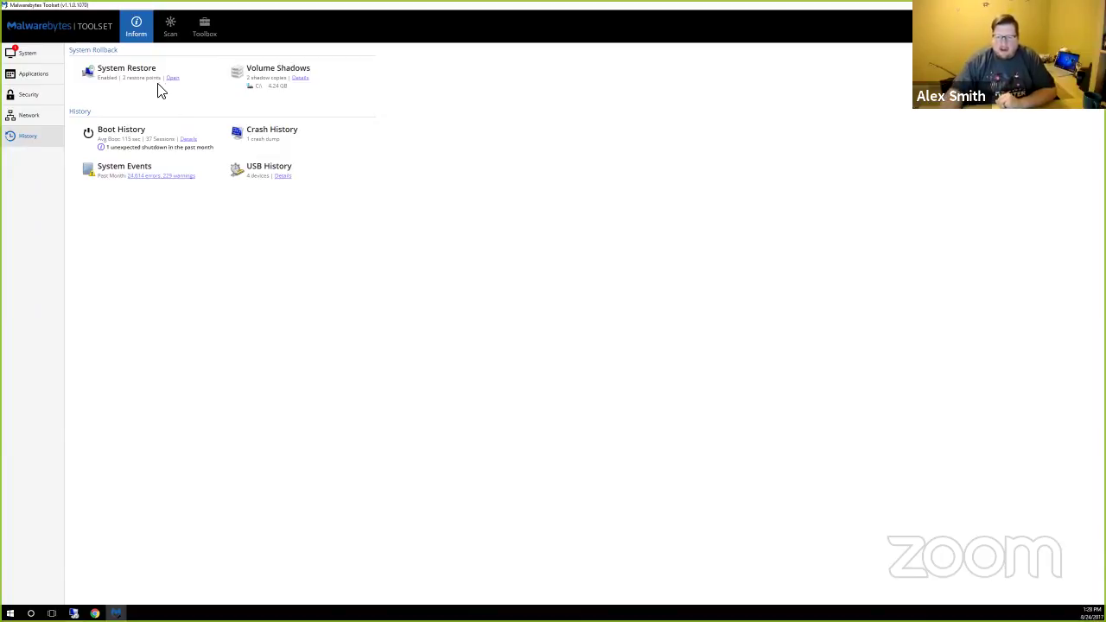
click(266, 90)
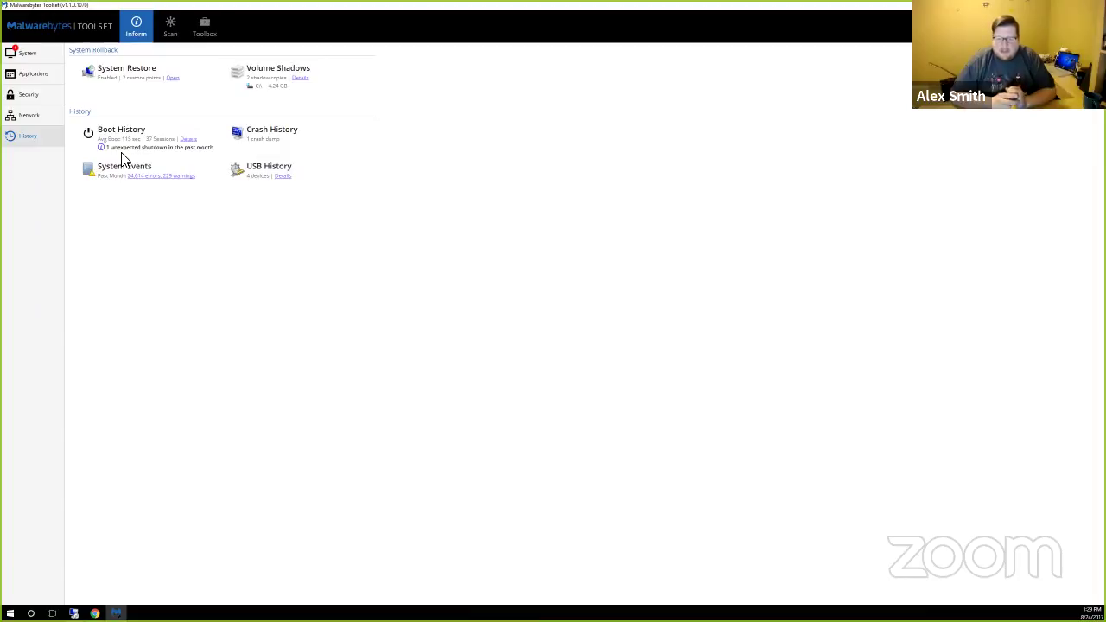
click(188, 139)
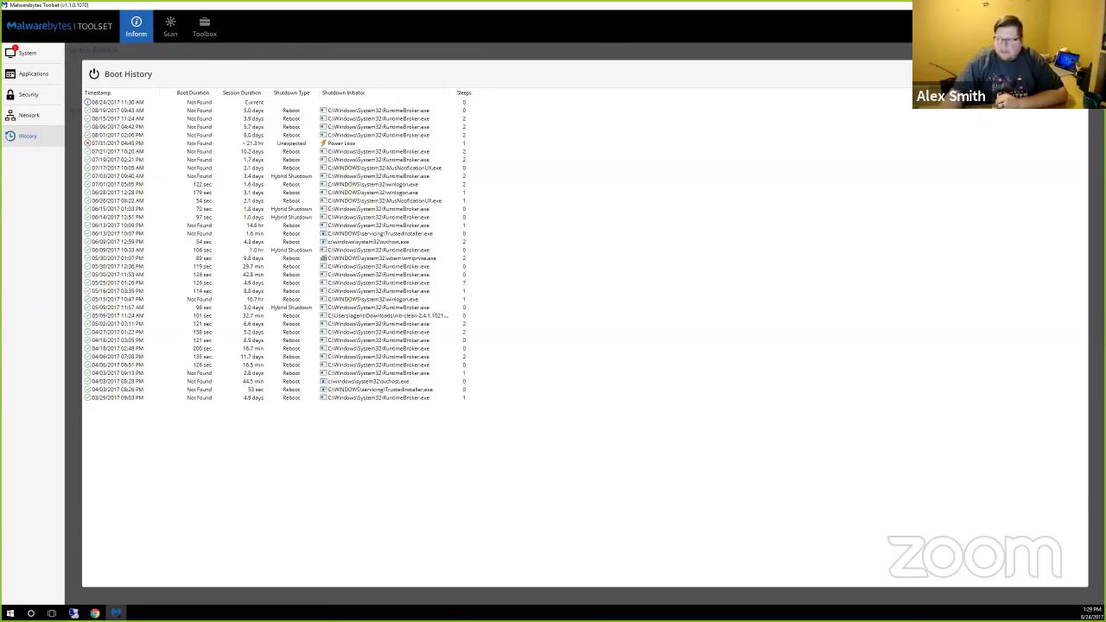
key(Escape)
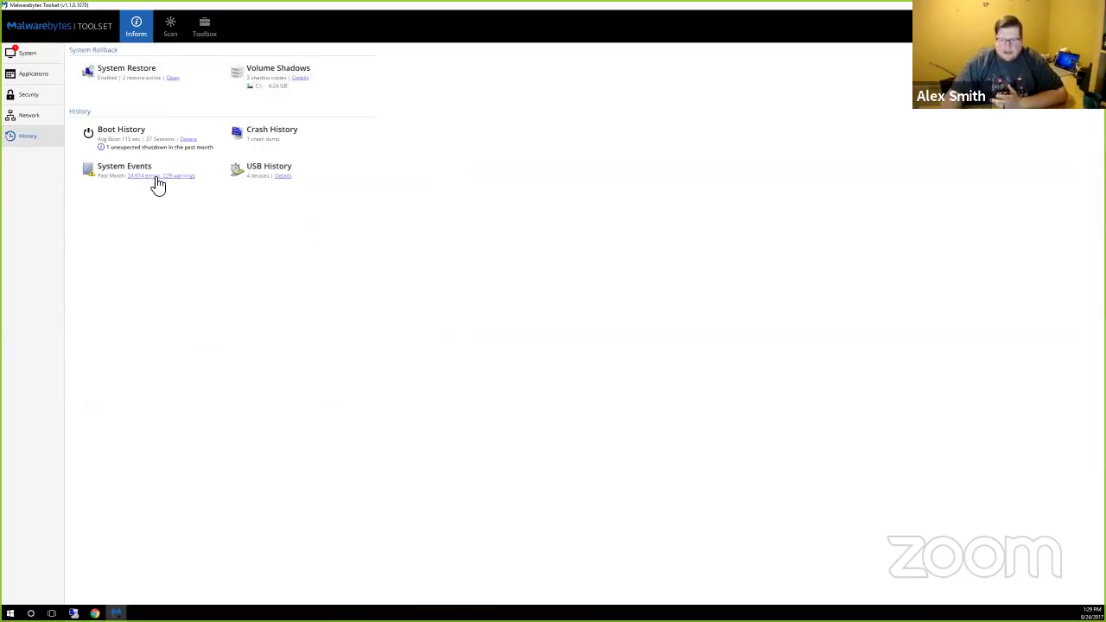
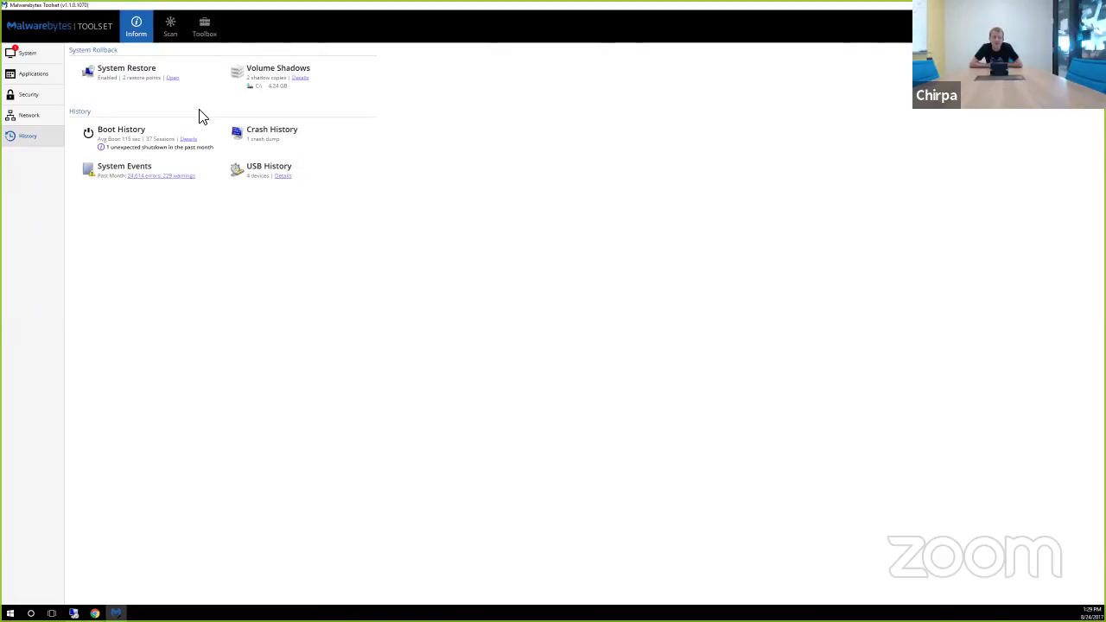
Revisit the System overview and review the Custom Scan options of Breach Remediation without starting a scan
click(45, 54)
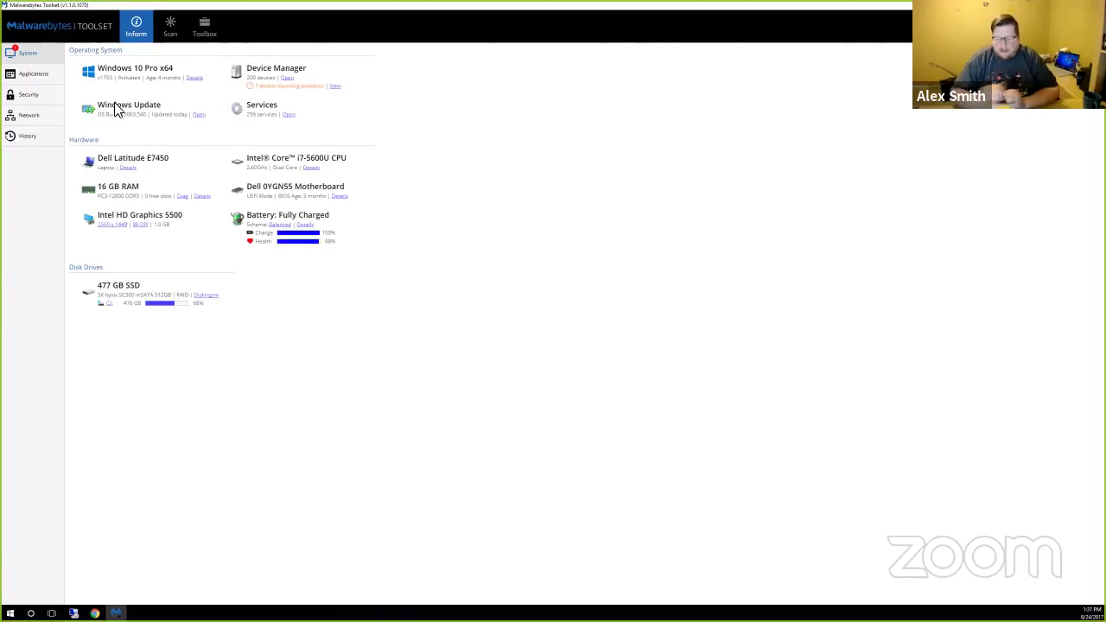
click(181, 48)
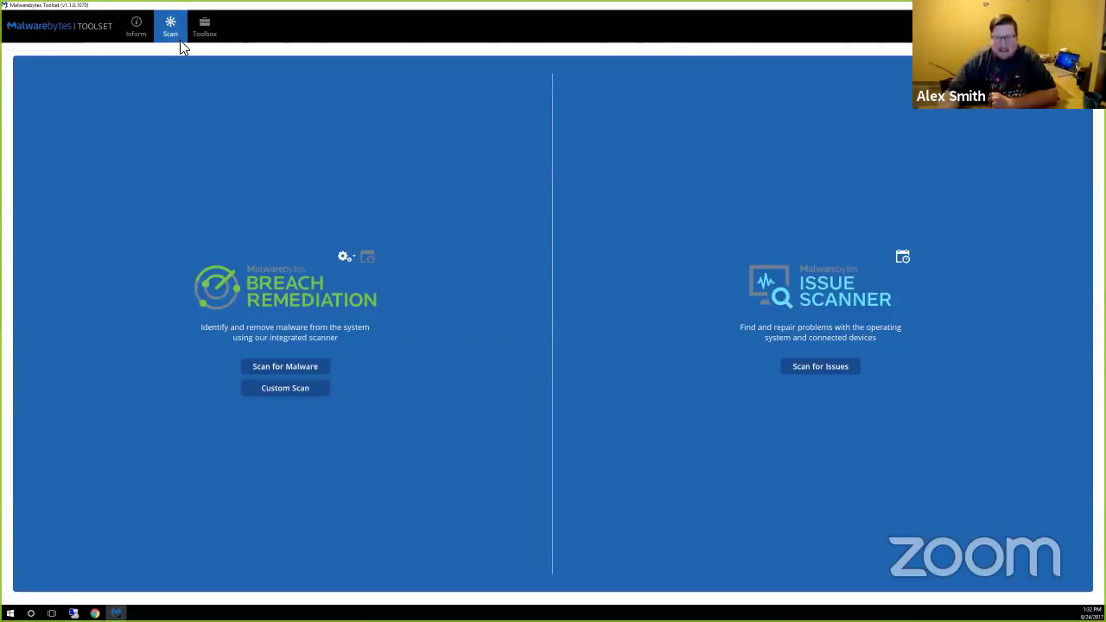
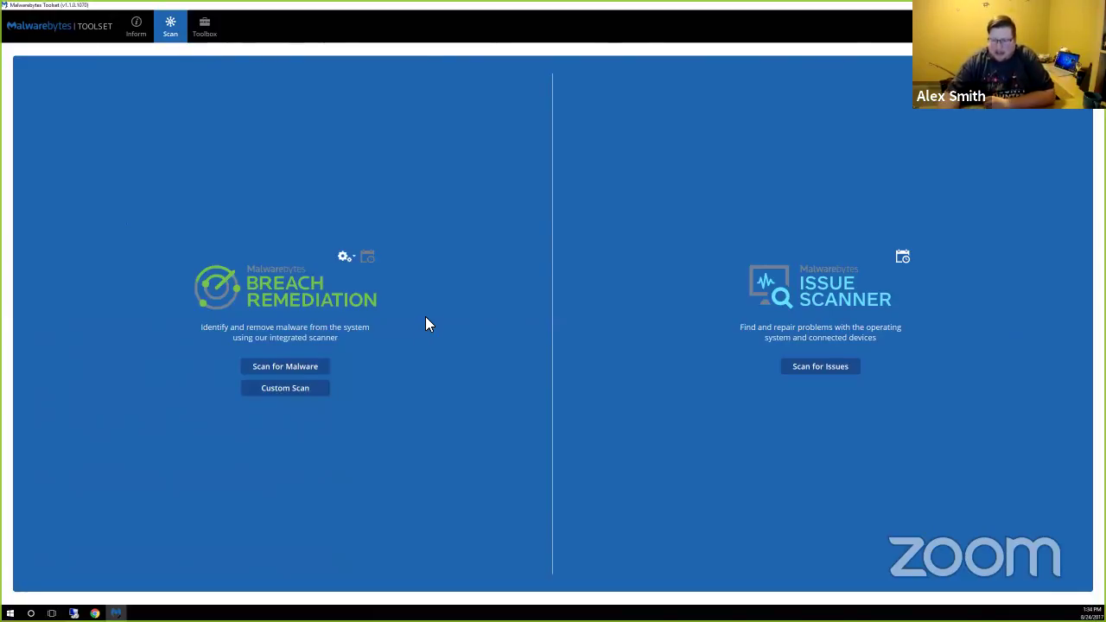
click(321, 395)
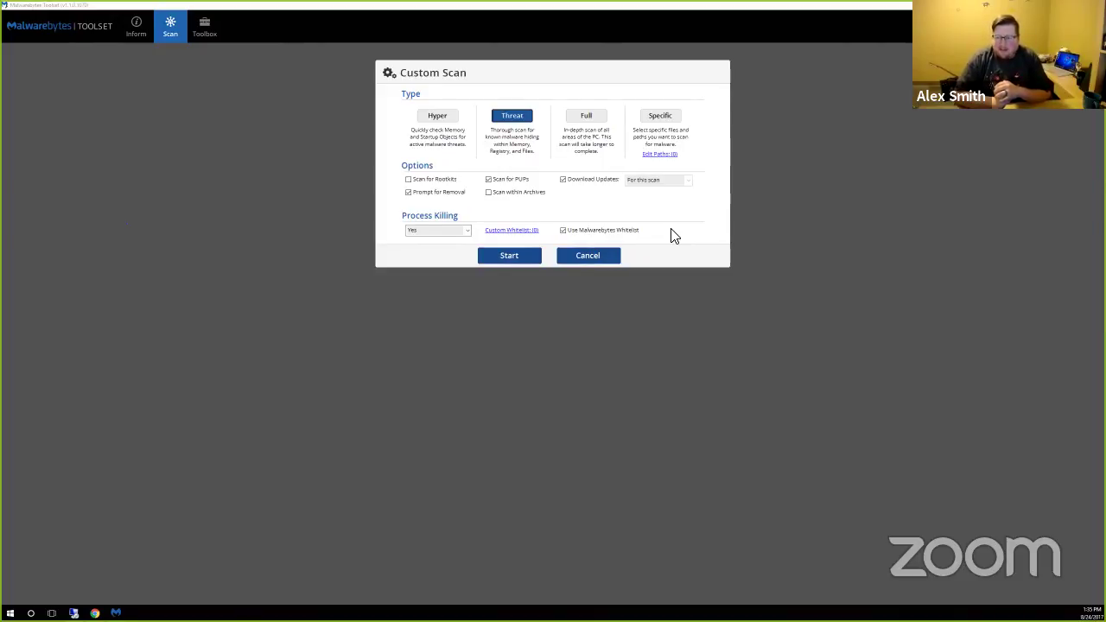
click(596, 260)
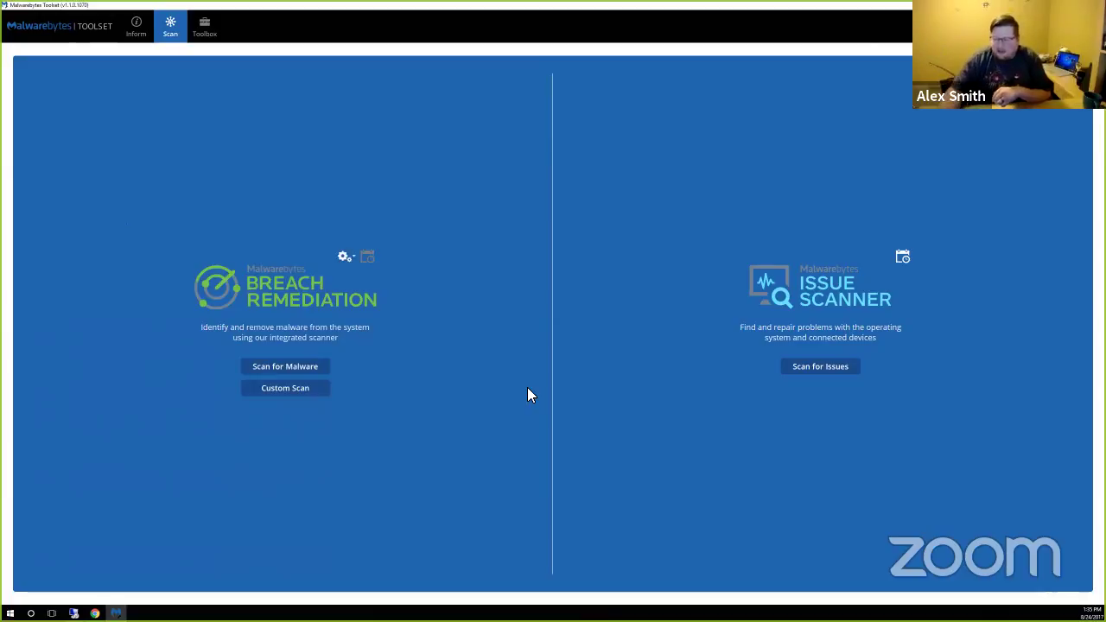
Scan the system for issues and inspect the full text of SMART Error #2100 for the SK hynix SSD
click(842, 373)
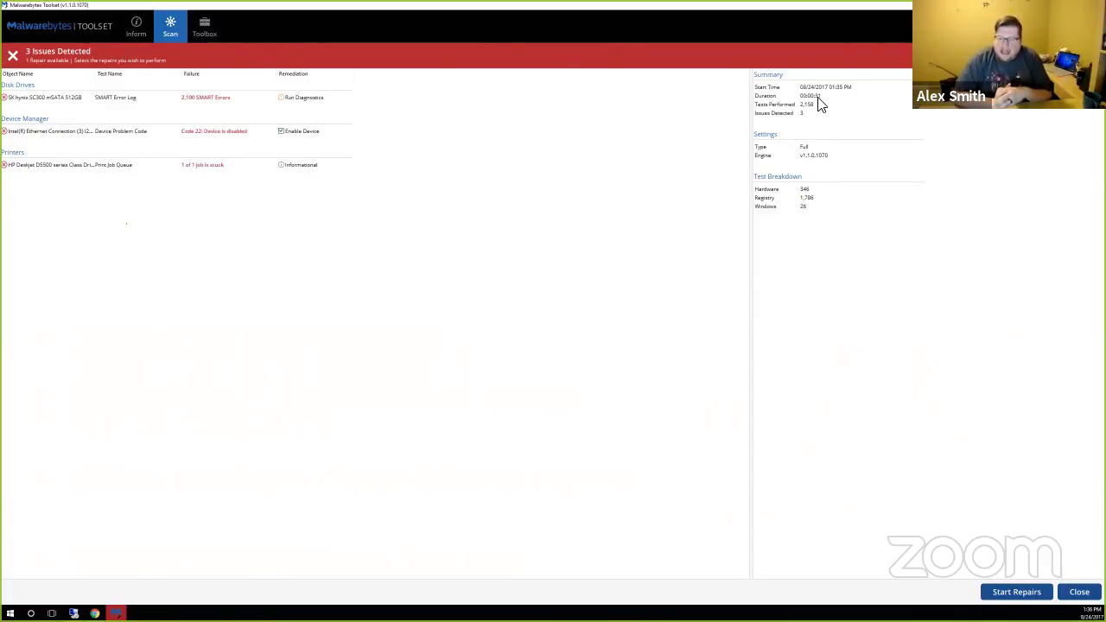
click(130, 101)
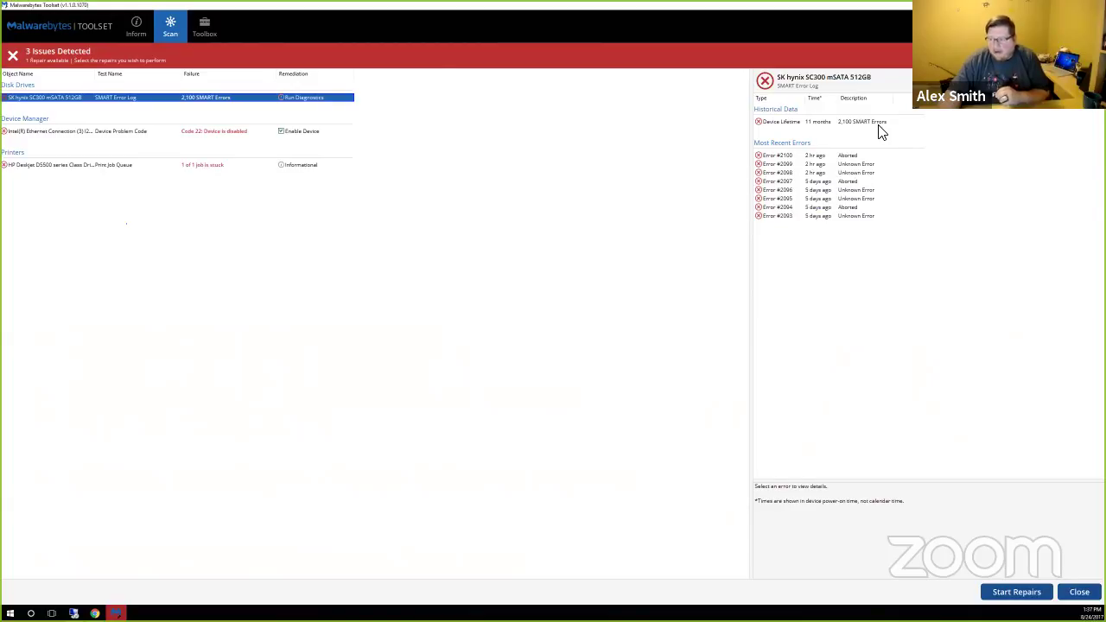
click(786, 156)
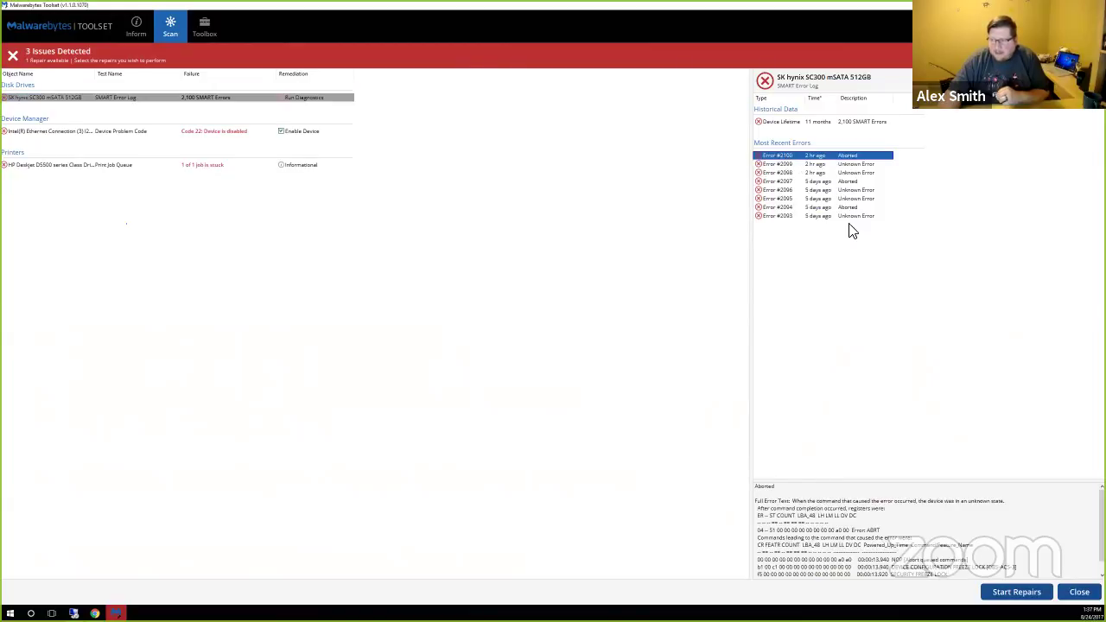
drag(854, 487, 853, 325)
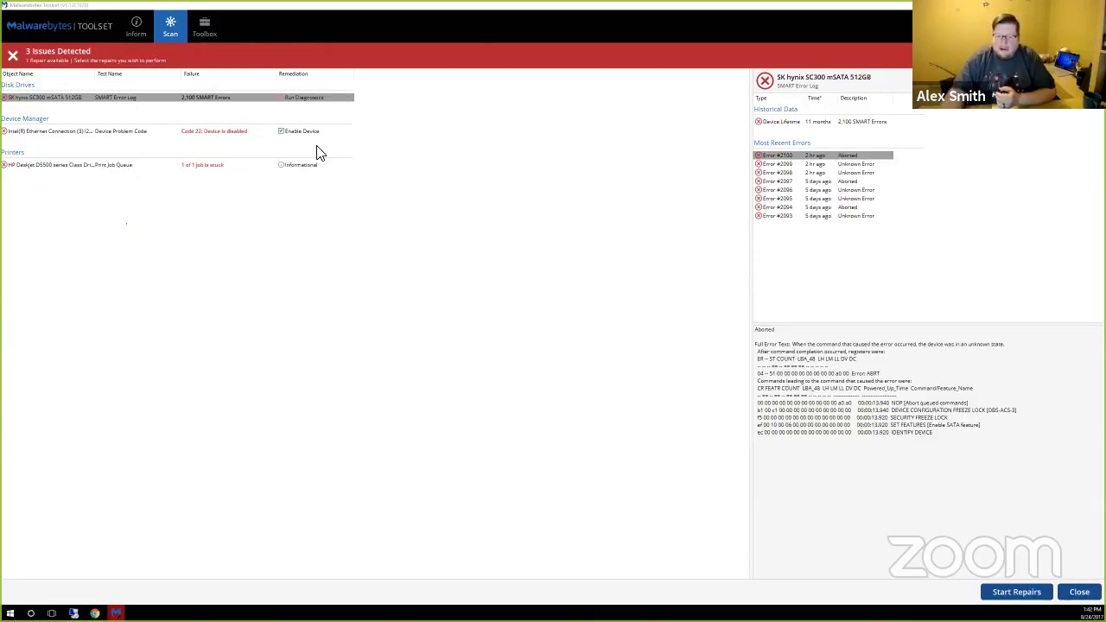
Review the Create Tool fields in the MyTools Editor and leave the editor without saving a tool
click(213, 36)
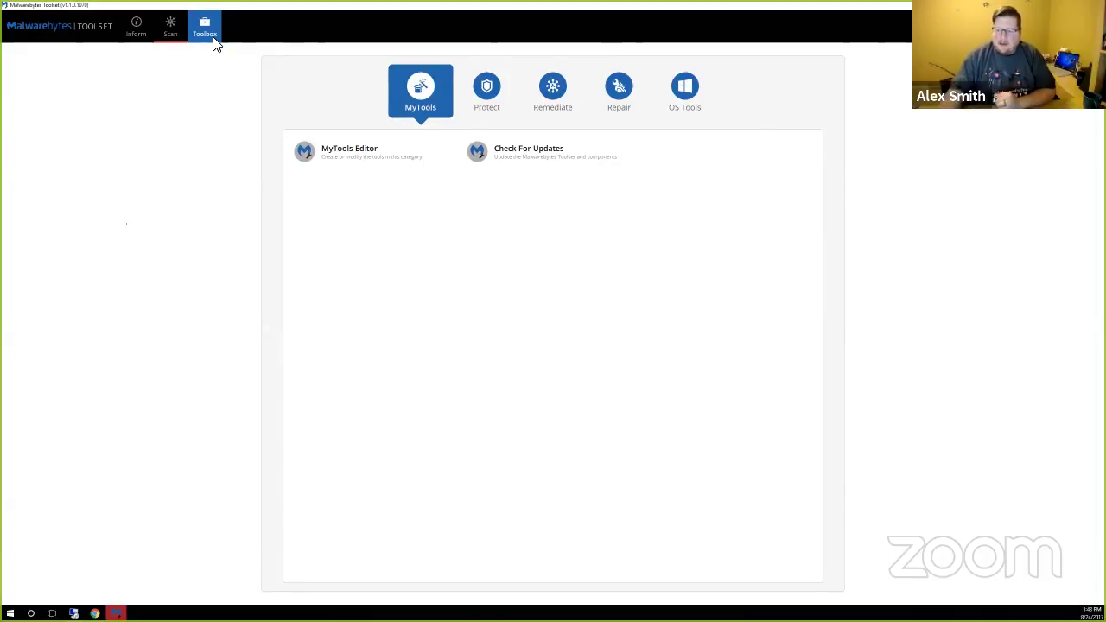
click(382, 170)
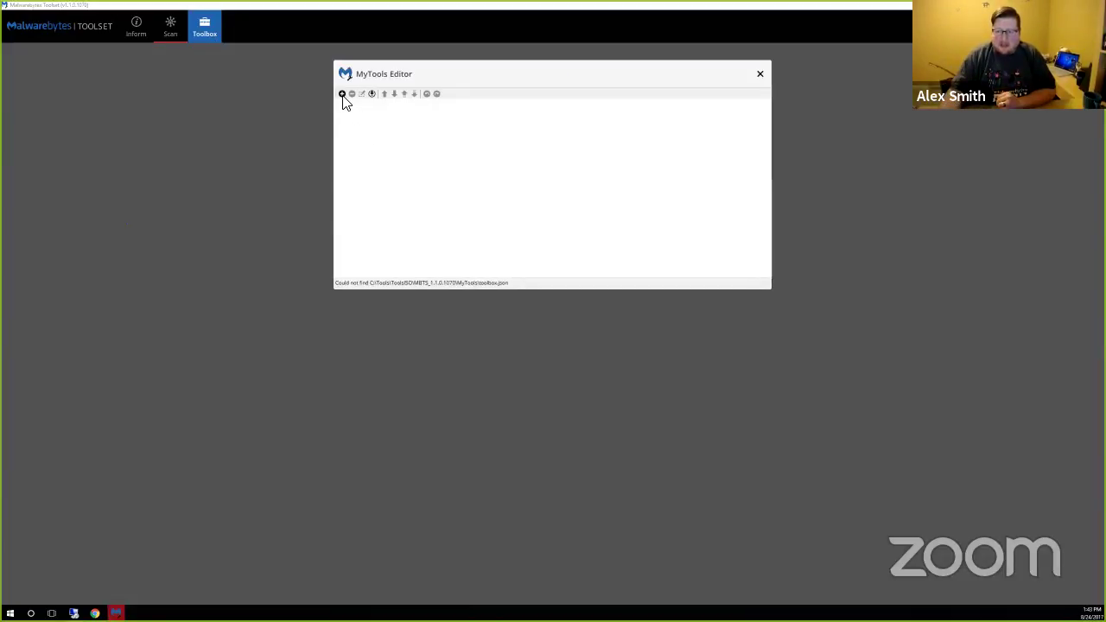
click(343, 95)
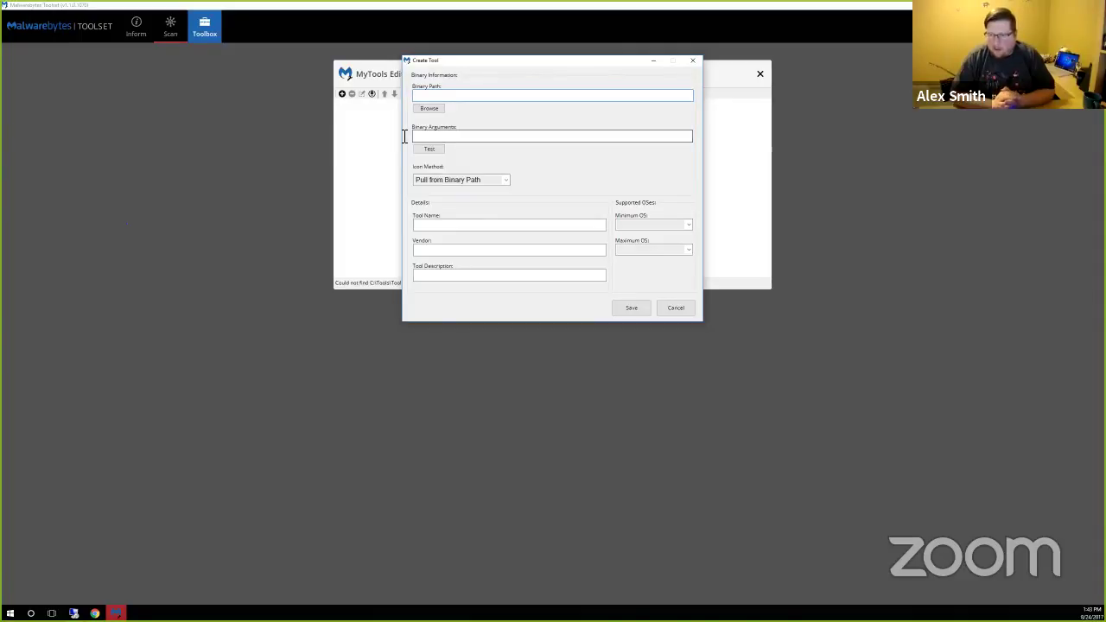
click(417, 139)
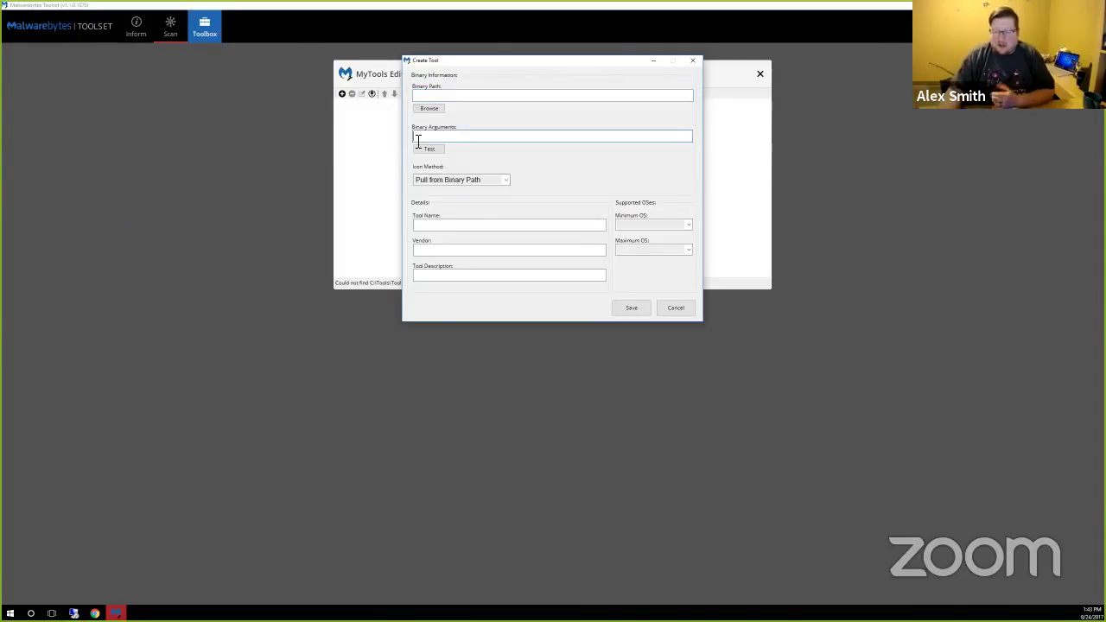
click(448, 227)
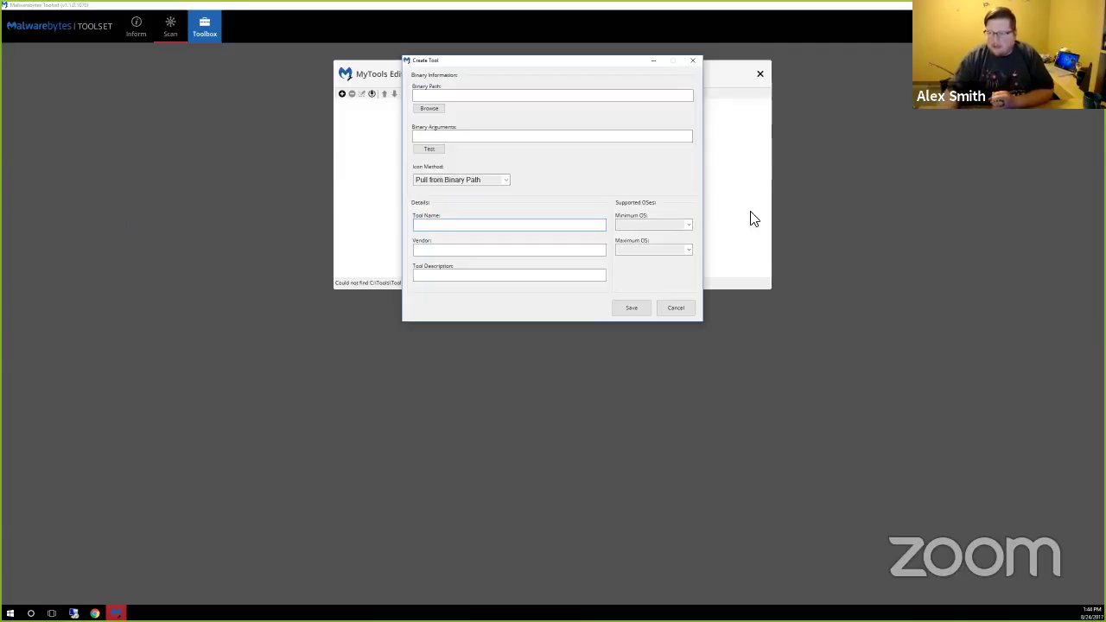
click(680, 312)
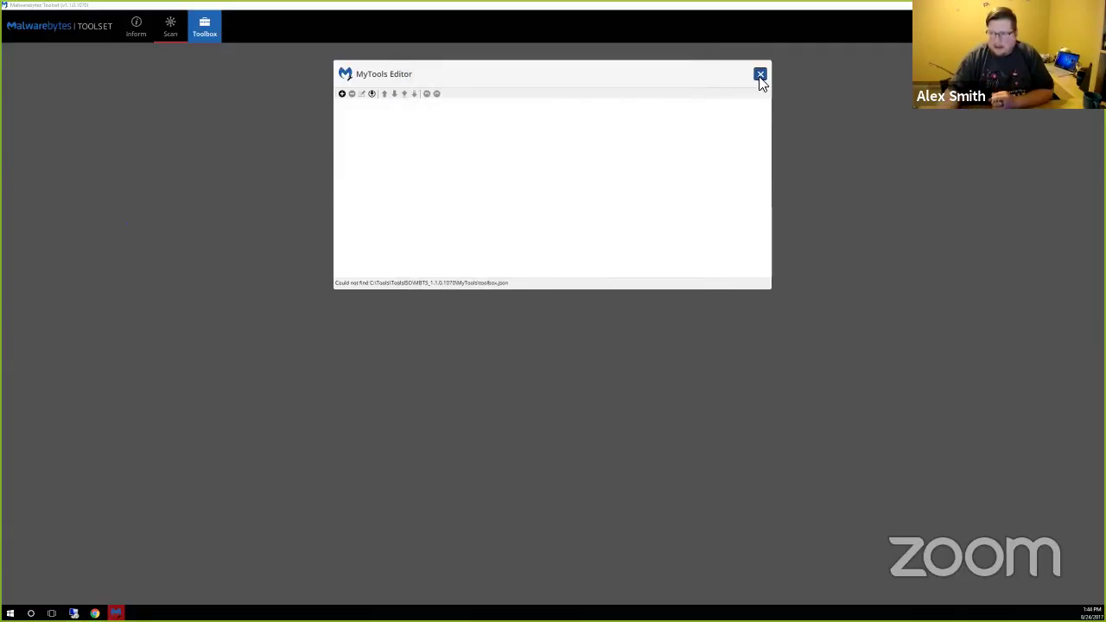
click(759, 76)
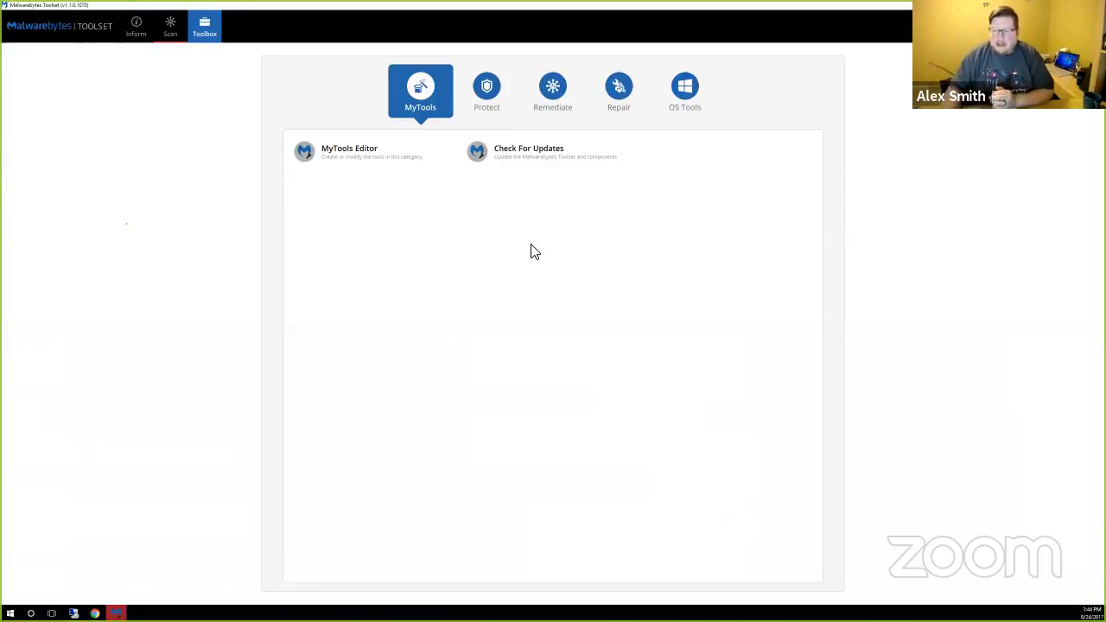
Check for component updates without downloading any, and view the Protect and Remediate tools in the Toolbox
click(545, 166)
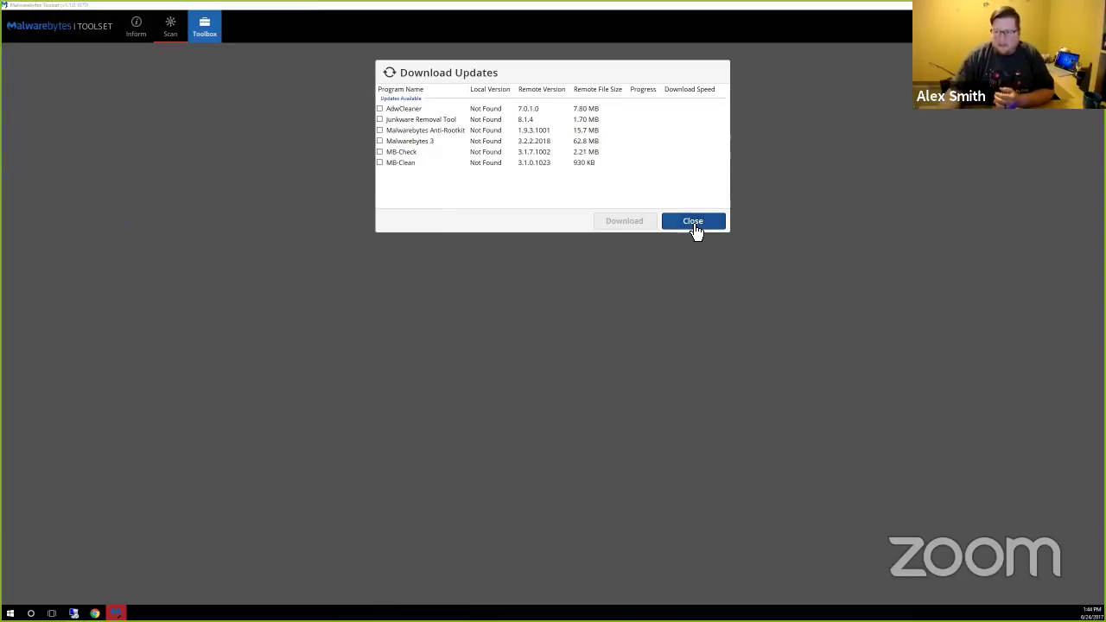
key(Escape)
click(504, 114)
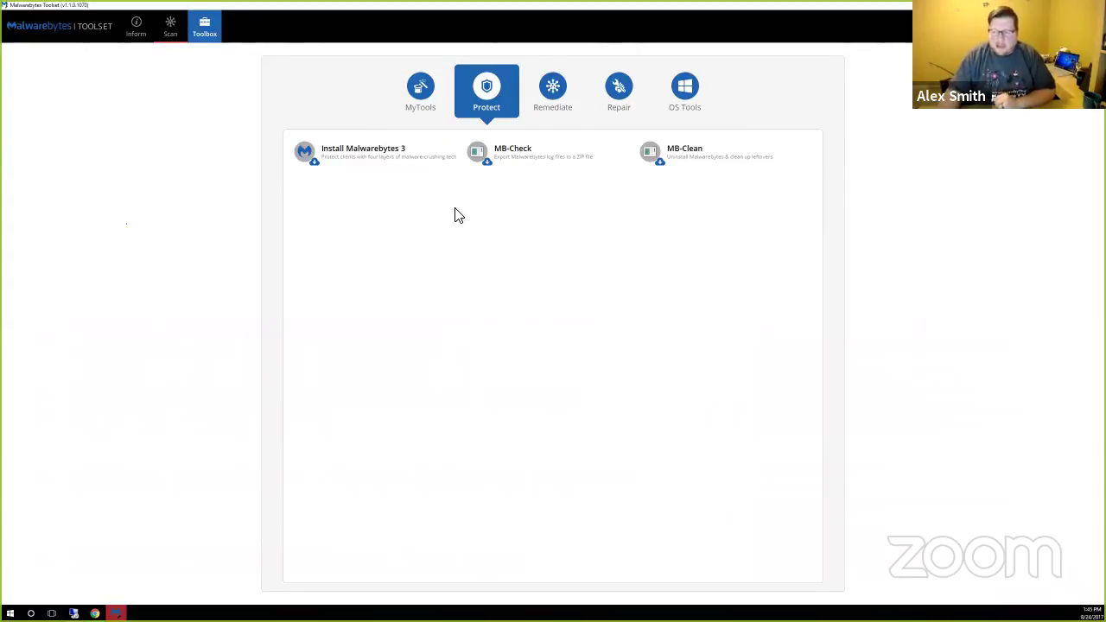
click(555, 95)
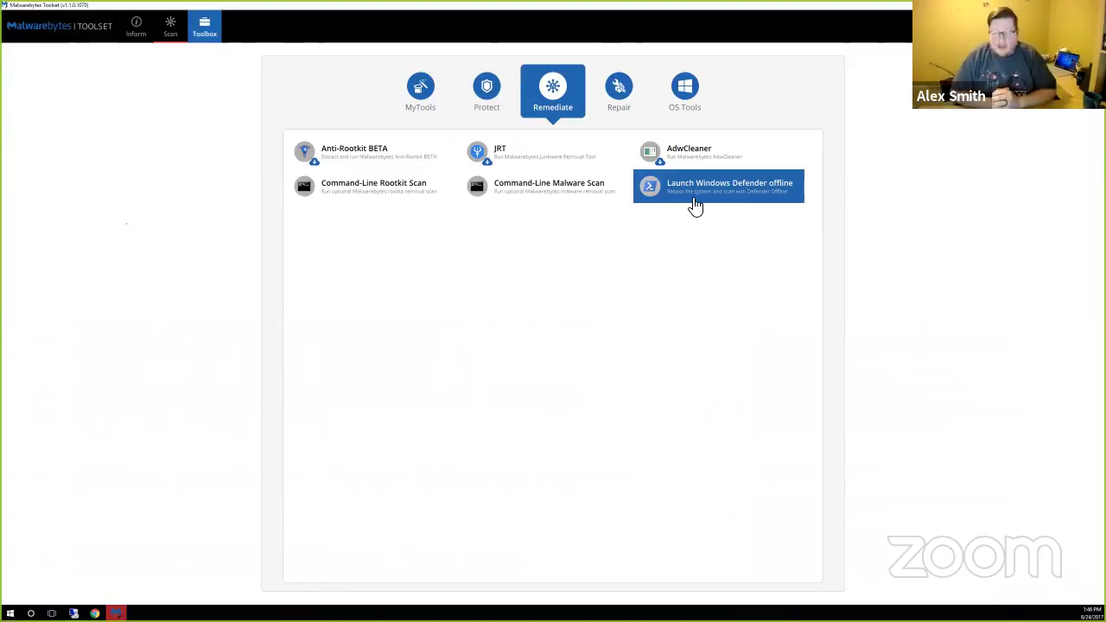
View the Repair tools and the OS Tools available in the Toolbox without launching any of them
click(620, 90)
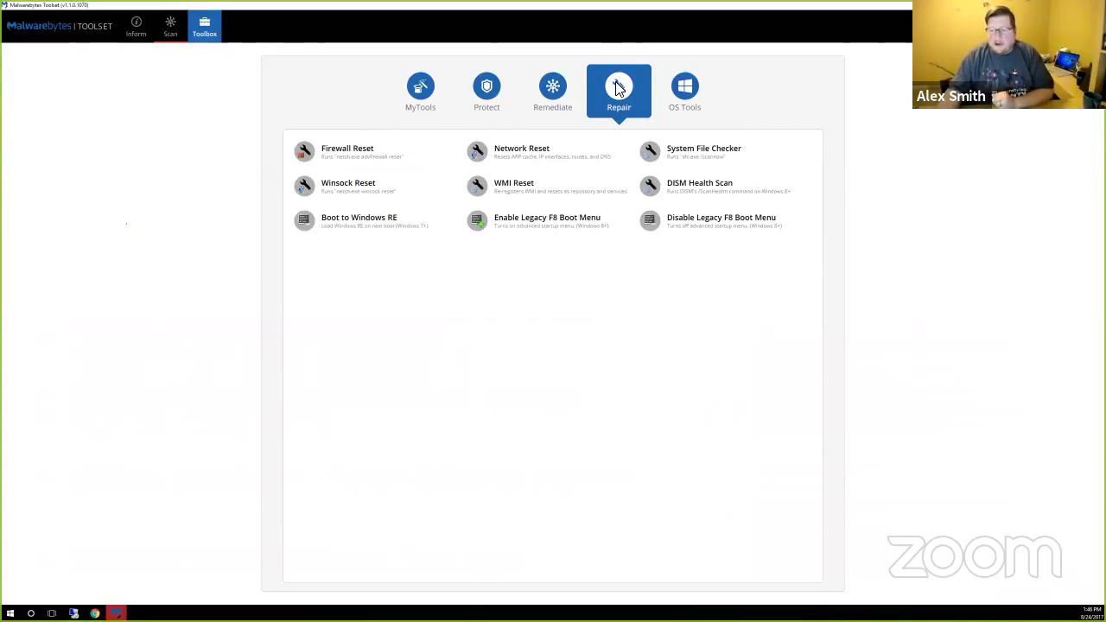
click(687, 91)
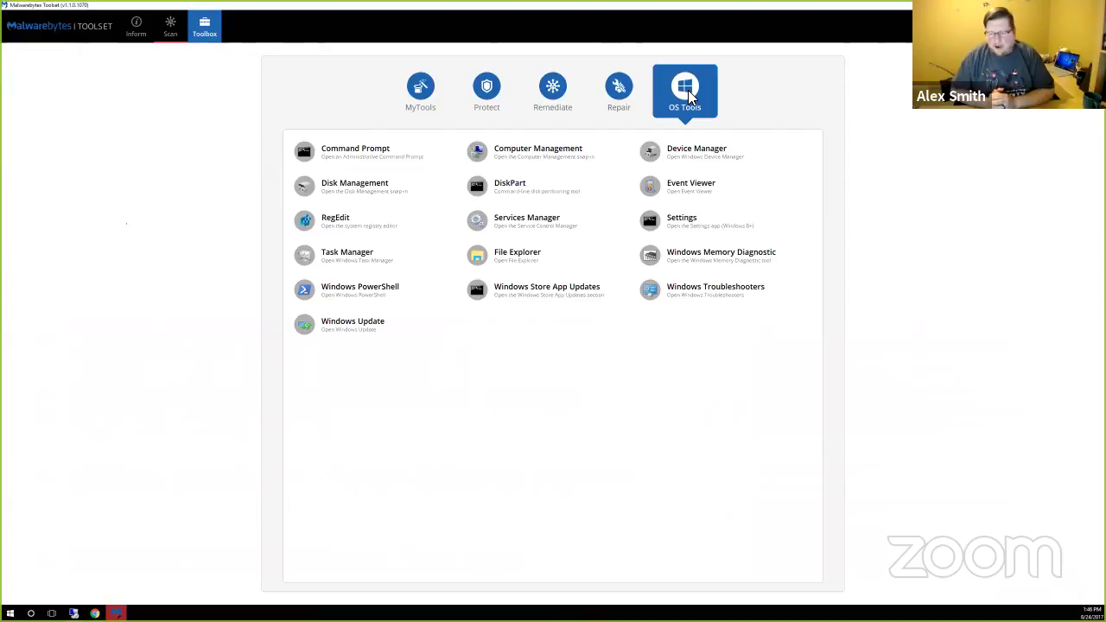
Close the detected issues results without starting repairs, and review the Issue Scan History of the Issue Scanner
click(170, 30)
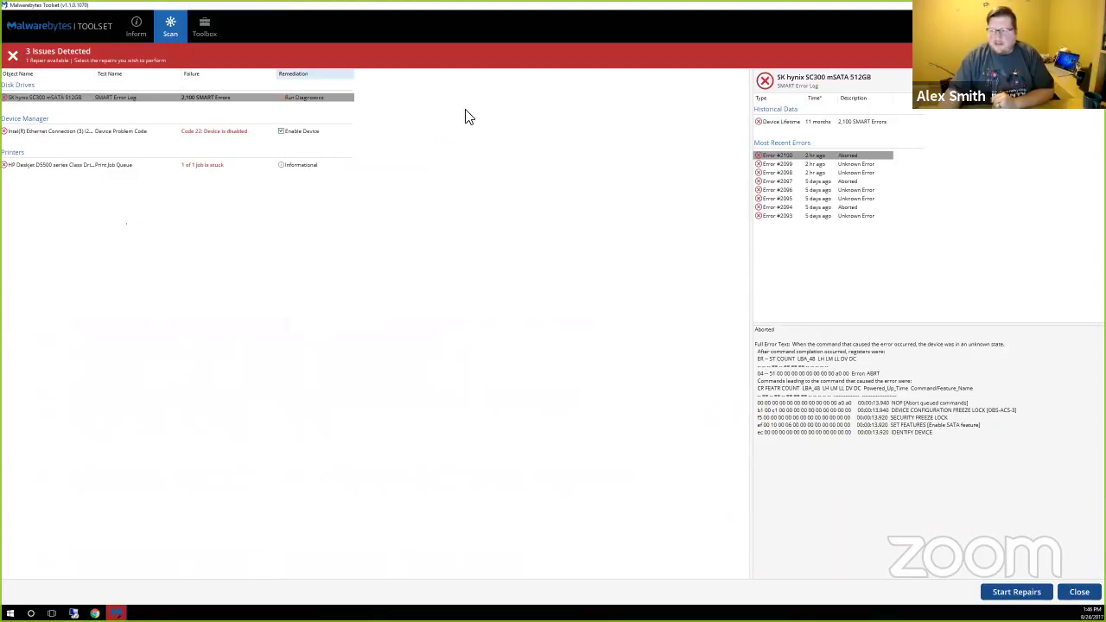
click(1080, 592)
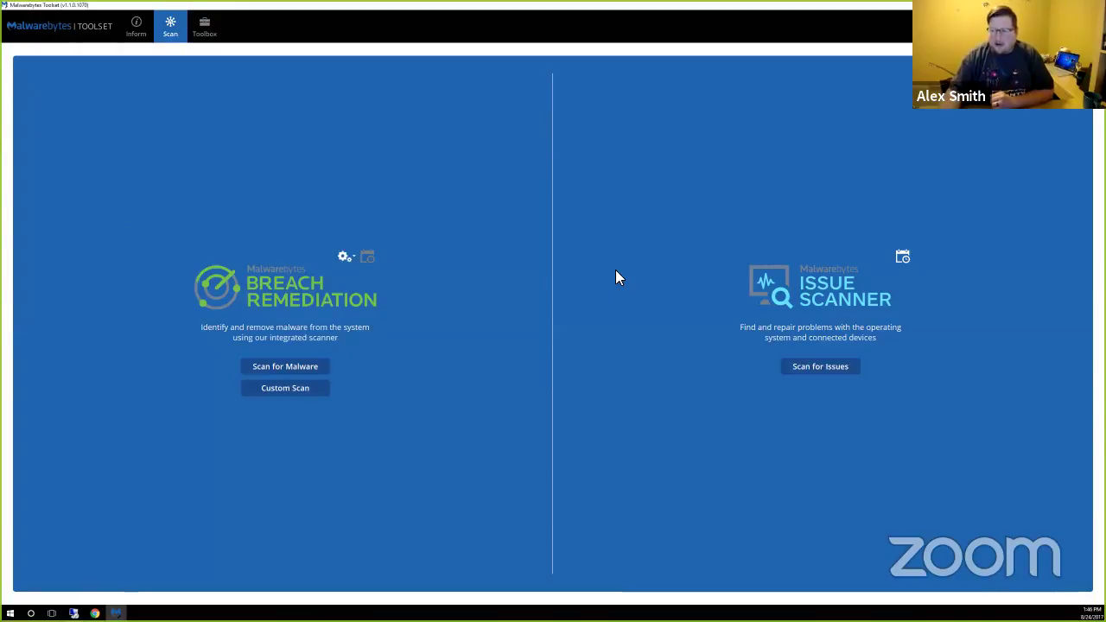
click(903, 258)
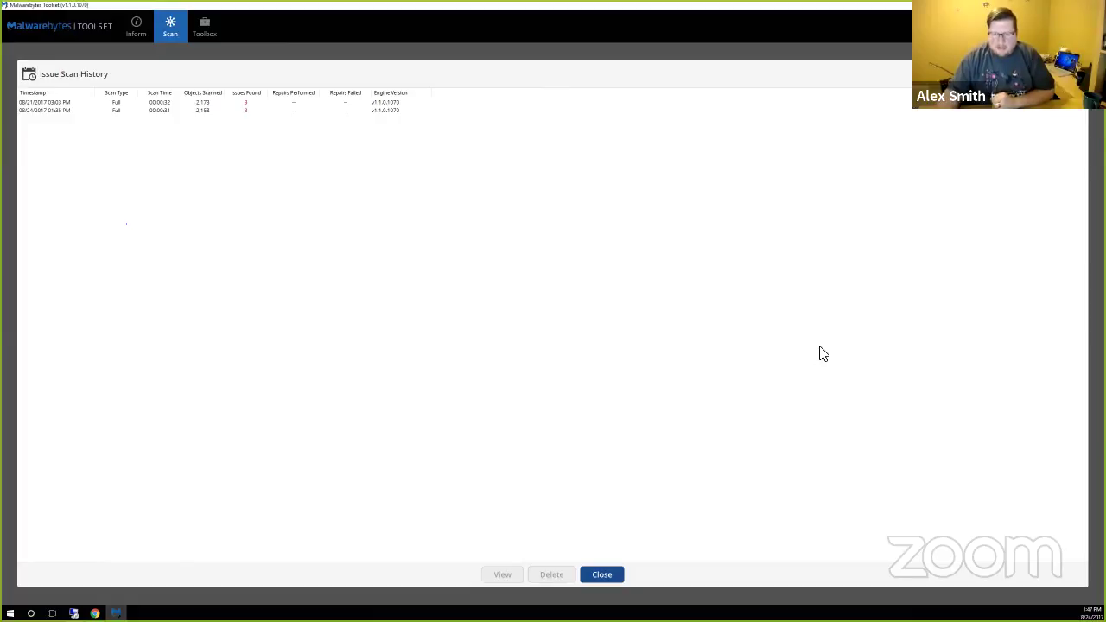
click(602, 575)
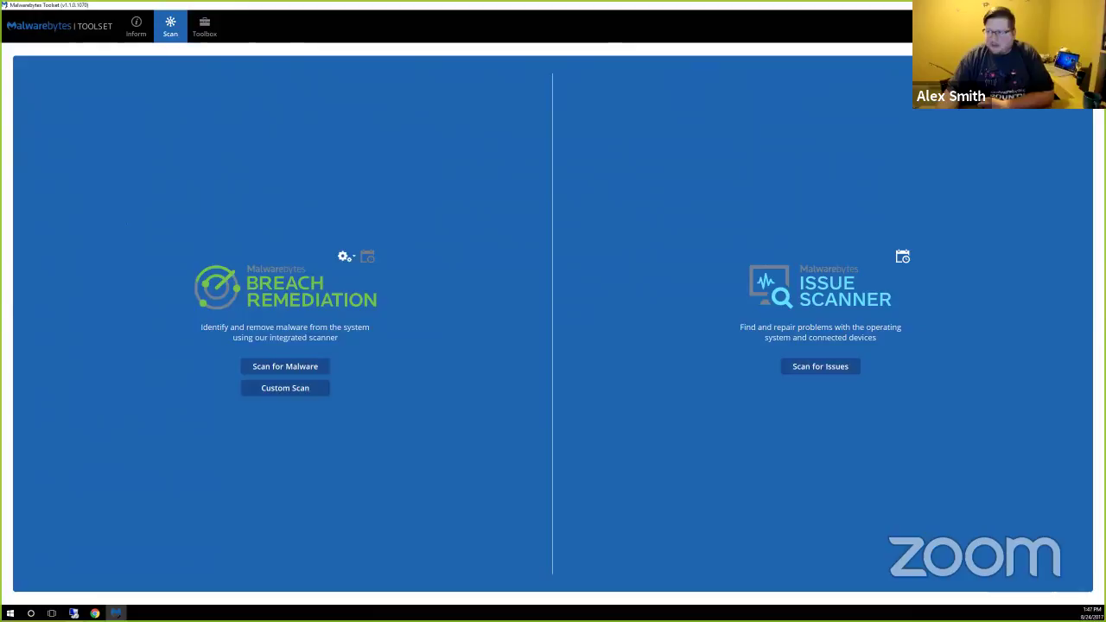
Close the Malwarebytes Toolset, switch to the slide presentation and advance it from the Toolset title slide to the Pricing slide
drag(804, 4, 545, 116)
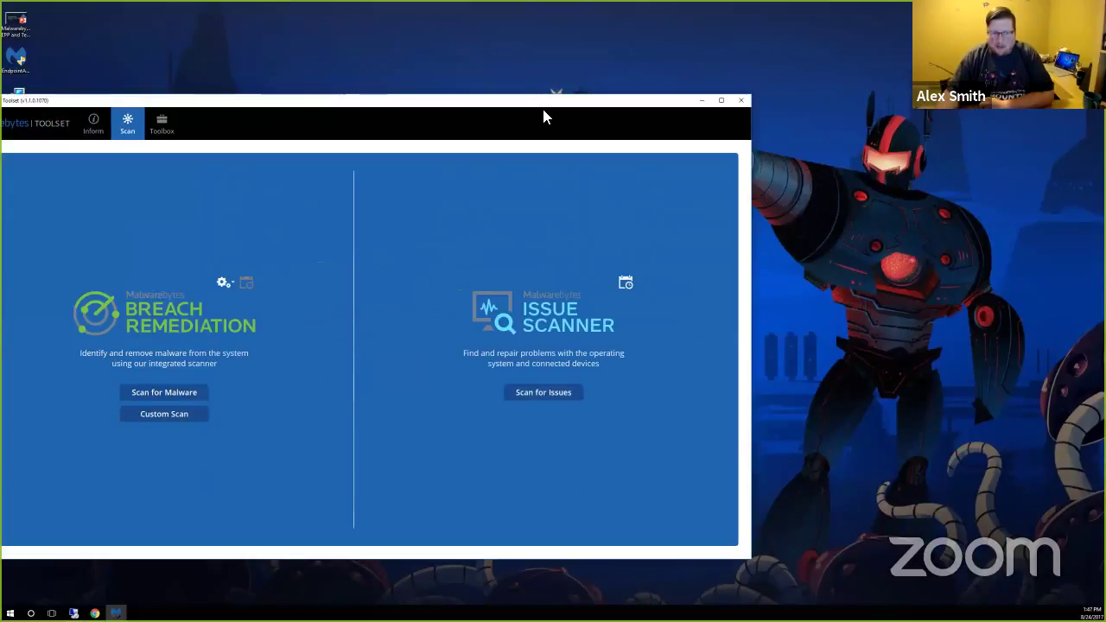
key(alt+F4)
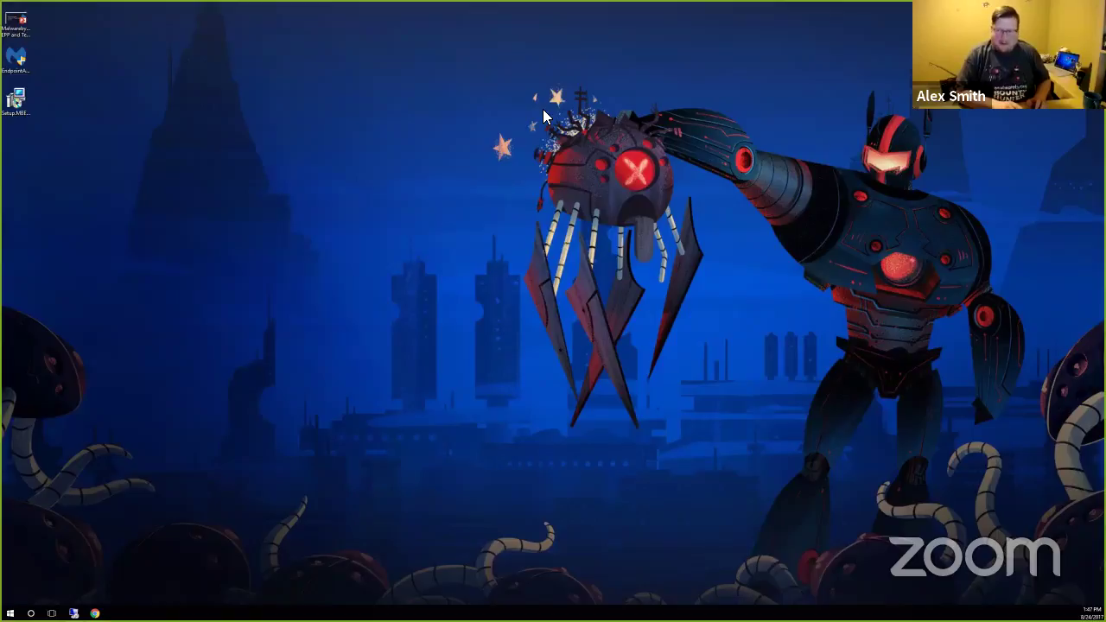
key(alt+Tab)
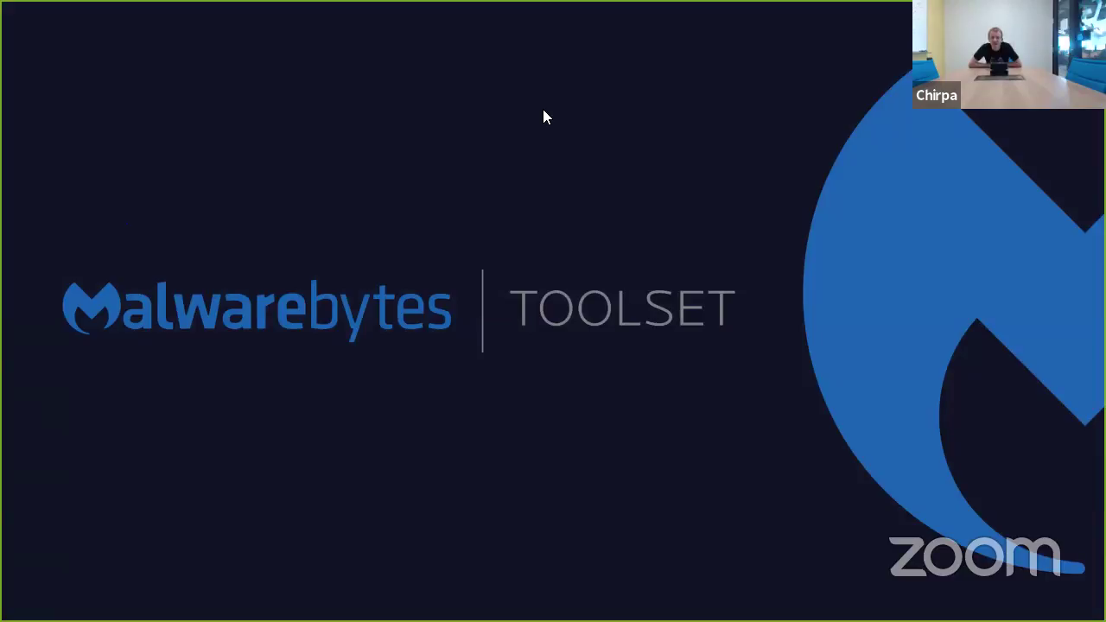
key(Right)
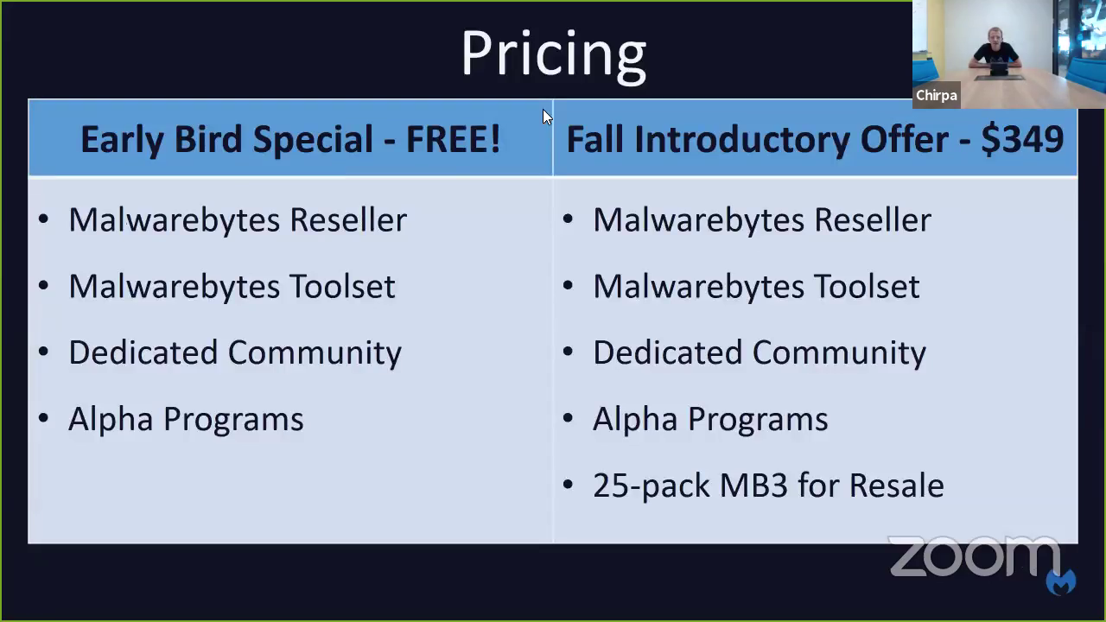